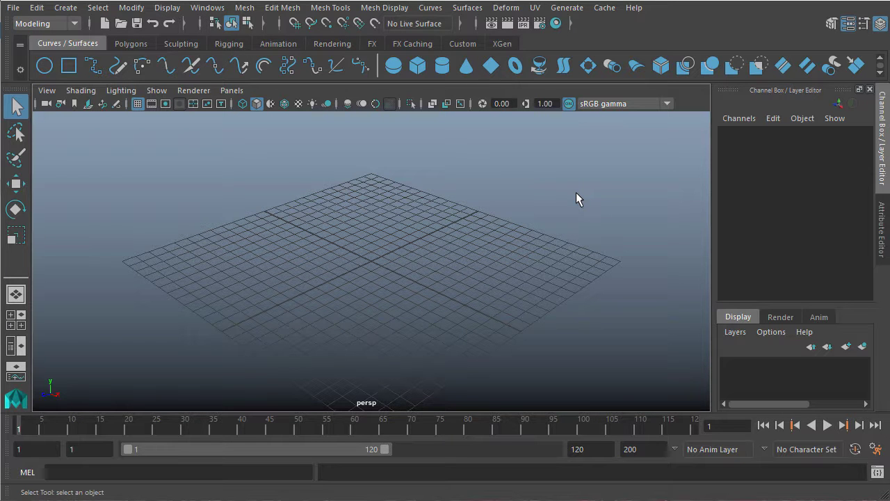
Switch Maya's menu set from Modeling to FX.
{"action": "left_click", "coordinate": [43, 24]}
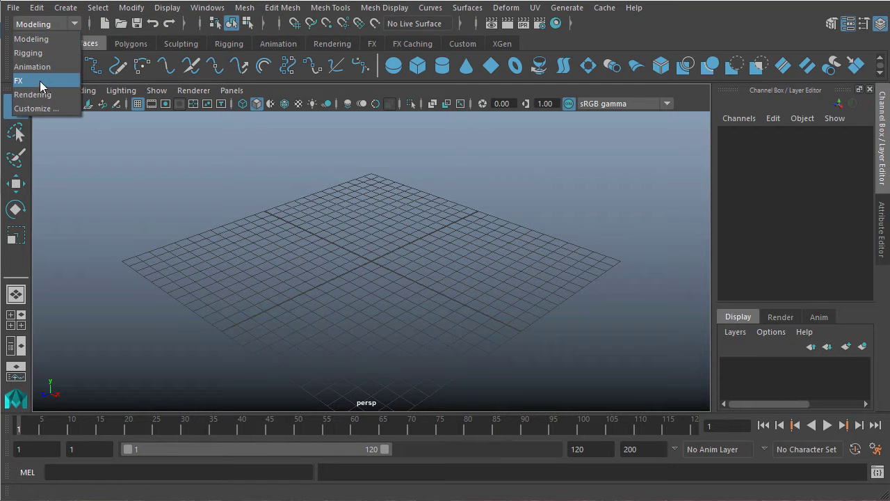
{"action": "left_click", "coordinate": [40, 82]}
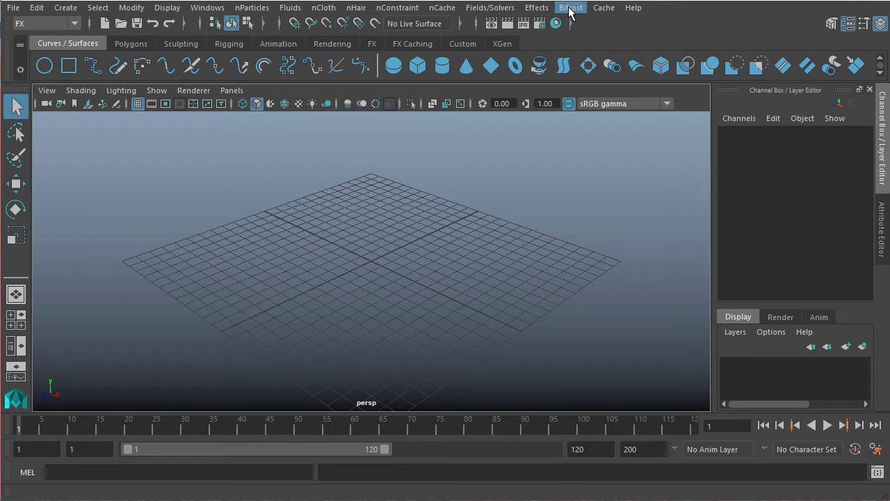
{"action": "left_click", "coordinate": [218, 12]}
{"action": "mouse_move", "coordinate": [362, 99]}
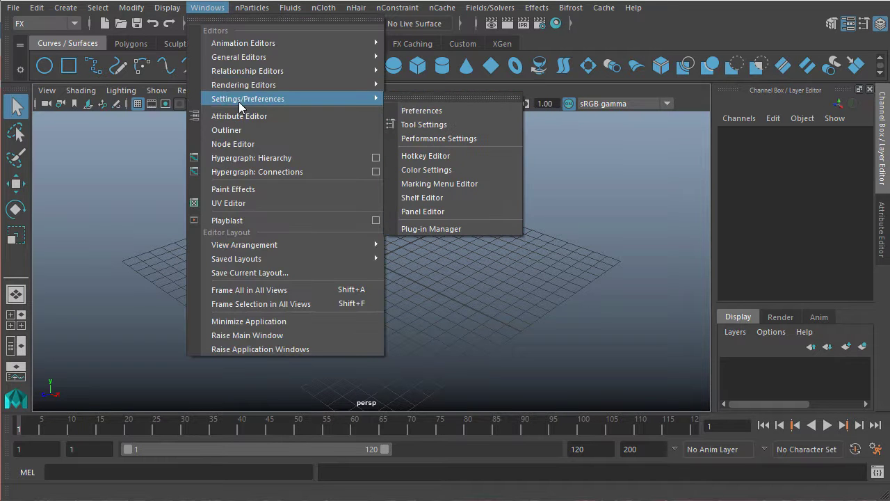
{"action": "left_click", "coordinate": [432, 229]}
{"action": "mouse_move", "coordinate": [659, 341]}
{"action": "left_mouse_down"}
{"action": "mouse_move", "coordinate": [651, 186]}
{"action": "mouse_move", "coordinate": [659, 338]}
{"action": "left_mouse_up"}
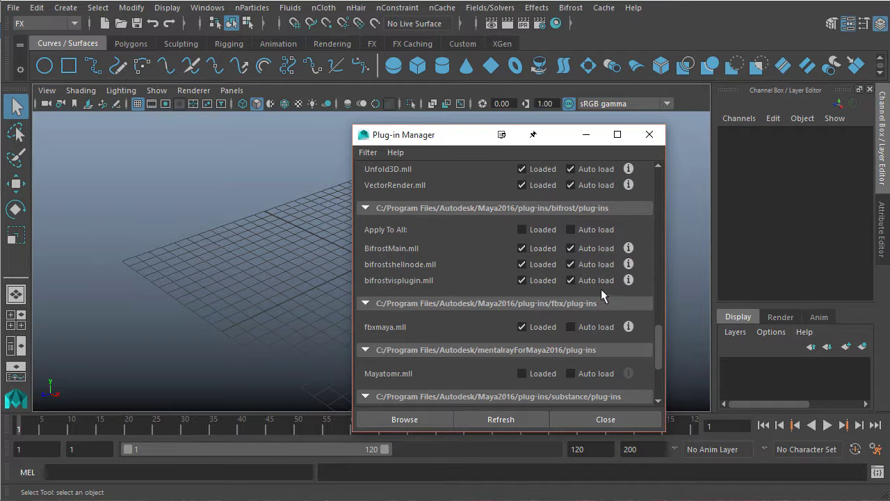
{"action": "left_click", "coordinate": [585, 423]}
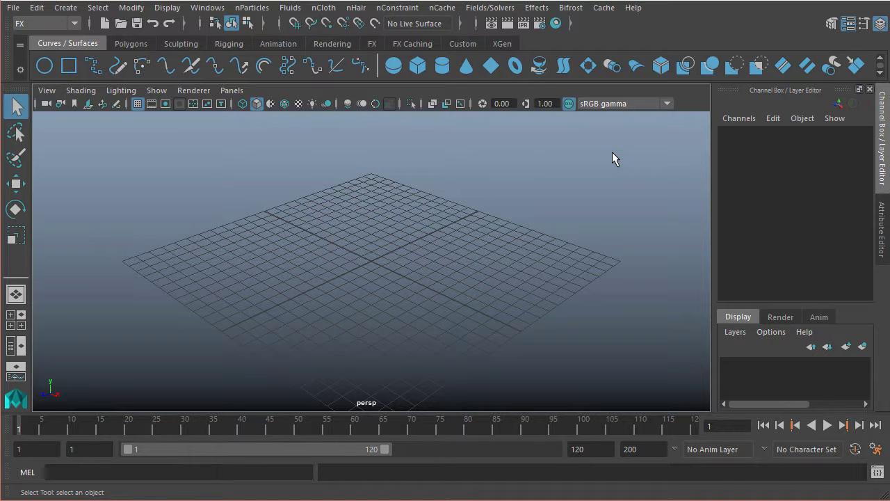
Create a polygon cube at the origin.
{"action": "left_click", "coordinate": [67, 9]}
{"action": "mouse_move", "coordinate": [84, 57]}
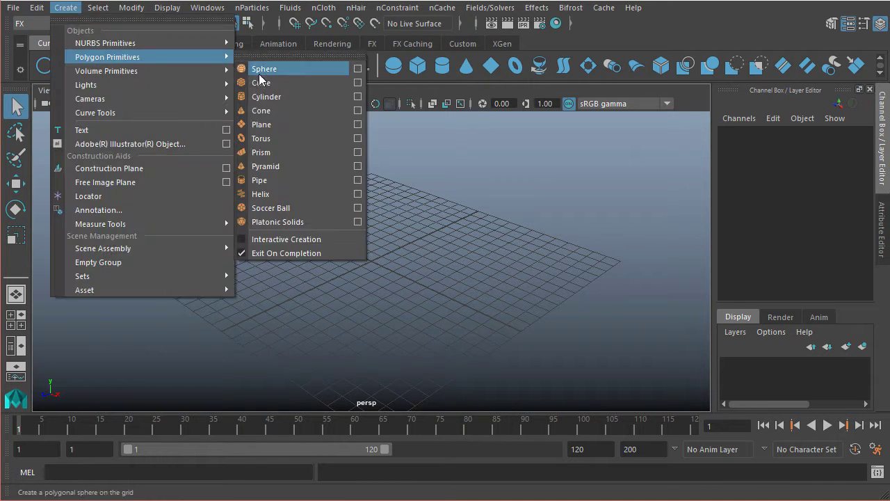
{"action": "left_click", "coordinate": [288, 85]}
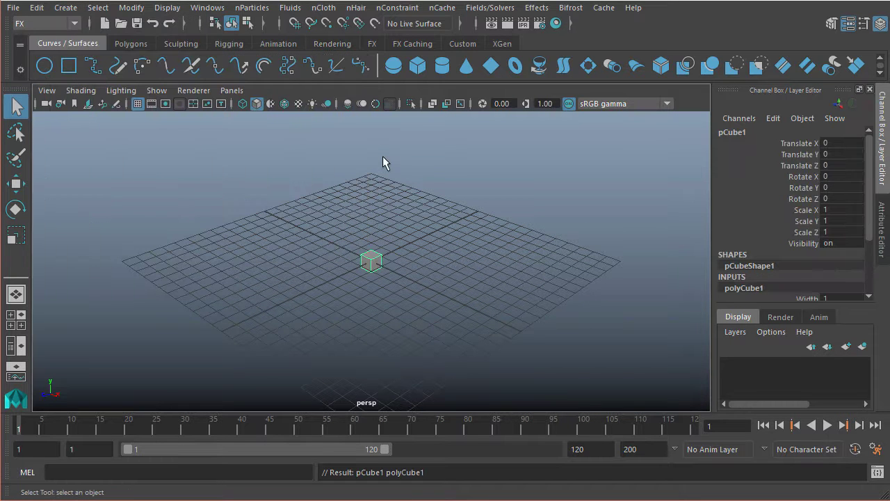
{"action": "key", "text": "F6"}
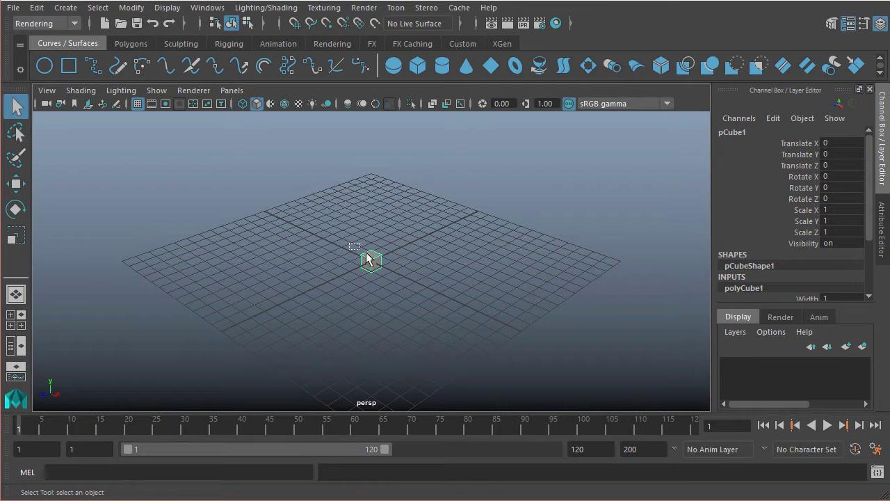
Flatten the cube to scale 2.366/0.575/2.366 and raise it to Translate Y 4.514.
{"action": "key", "text": "r"}
{"action": "left_click_drag", "start_coordinate": [373, 263], "coordinate": [388, 265]}
{"action": "scroll", "coordinate": [477, 268], "scroll_direction": "up", "scroll_amount": 5}
{"action": "left_click_drag", "start_coordinate": [369, 200], "coordinate": [397, 166]}
{"action": "key", "text": "w"}
{"action": "left_click_drag", "start_coordinate": [403, 237], "coordinate": [445, 246], "text": "alt"}
{"action": "key", "text": "q"}
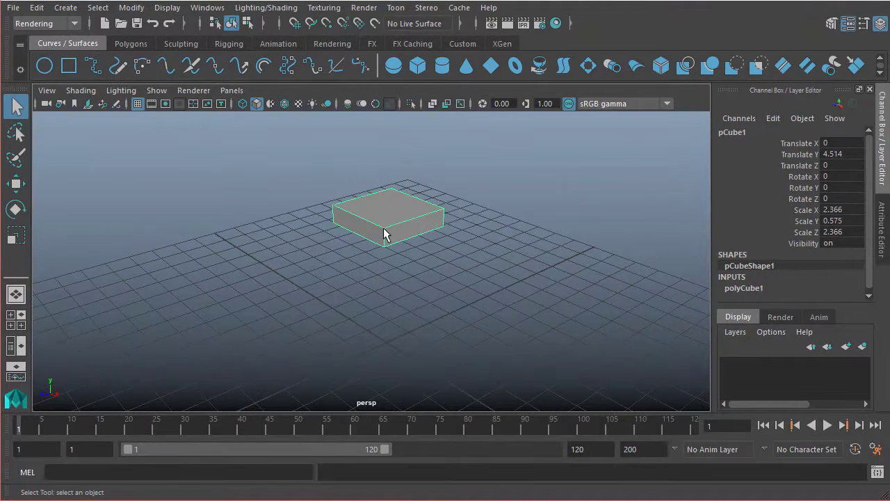
Return to the FX menus, show the Outliner, and turn pCube1 into a Bifrost liquid emitter.
{"action": "left_click", "coordinate": [43, 23]}
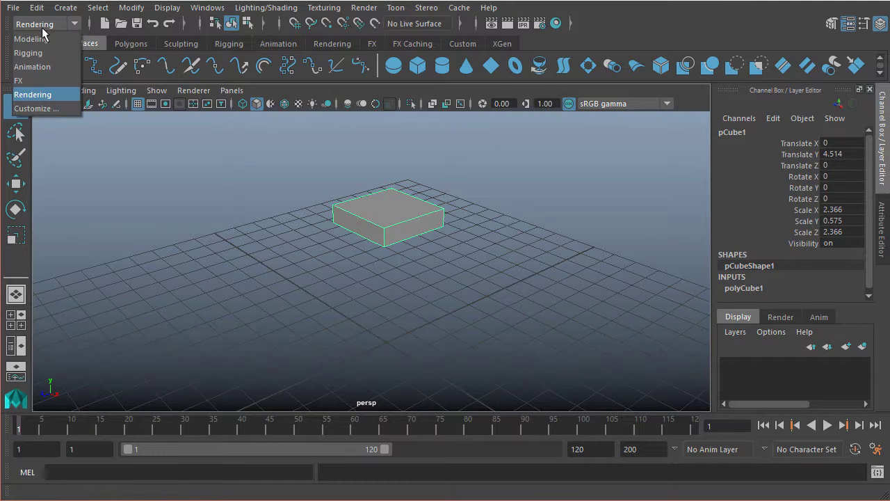
{"action": "left_click", "coordinate": [26, 80]}
{"action": "left_click", "coordinate": [570, 7]}
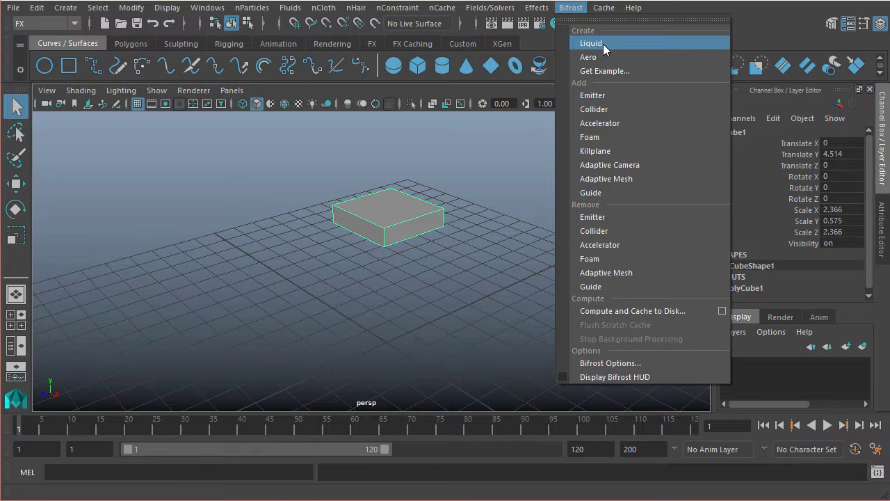
{"action": "left_click", "coordinate": [19, 351]}
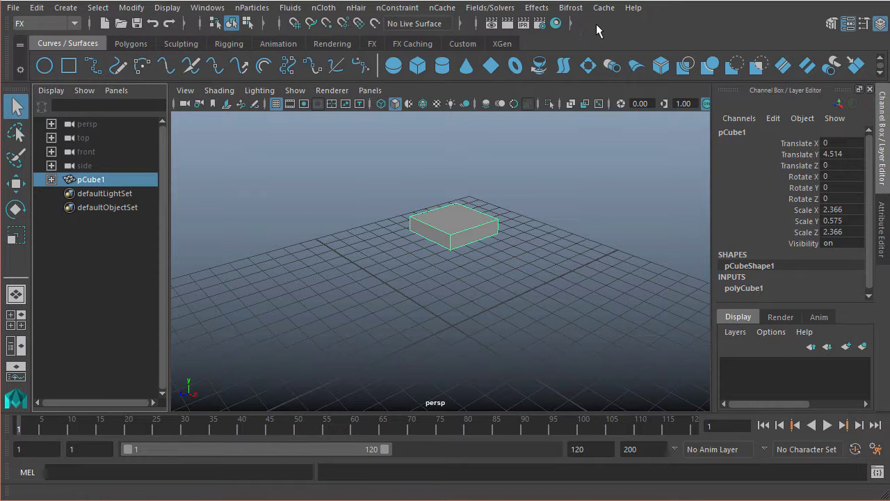
{"action": "left_click", "coordinate": [571, 8]}
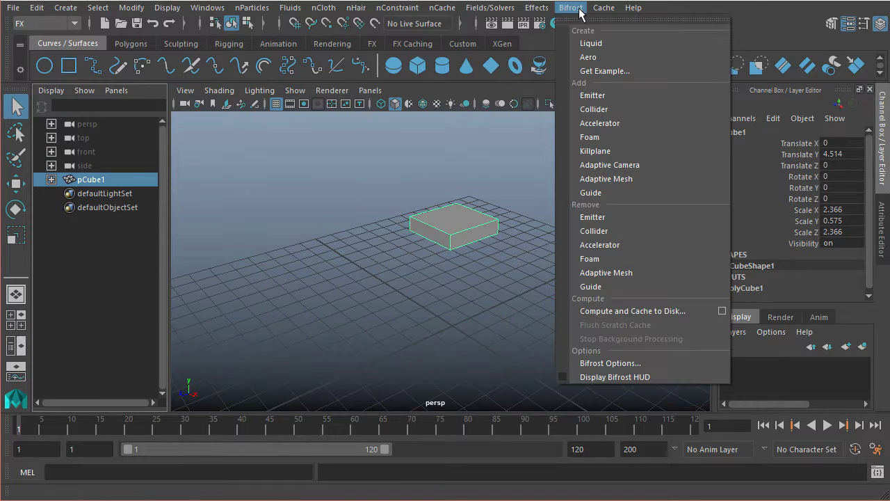
{"action": "left_click", "coordinate": [598, 44]}
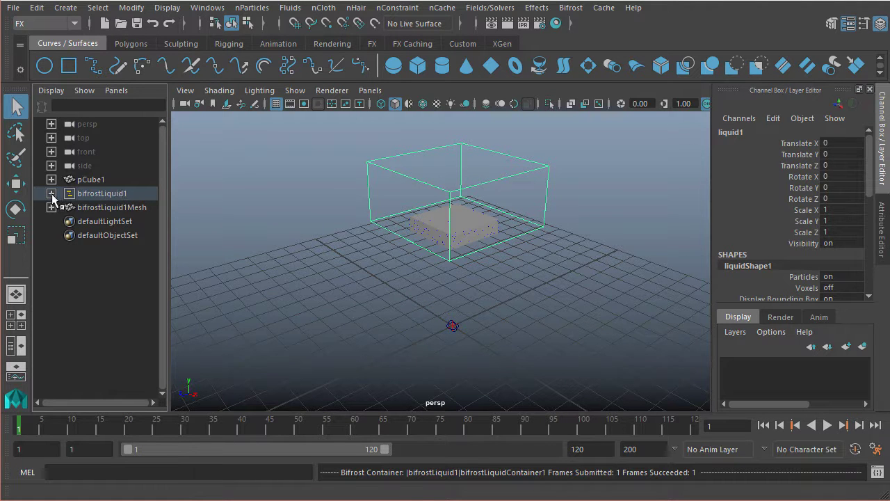
Expand bifrostLiquid1 in a widened Outliner, selecting bifrostLiquidContainer1 and liquid1 in turn.
{"action": "left_click", "coordinate": [51, 193]}
{"action": "left_click", "coordinate": [99, 193]}
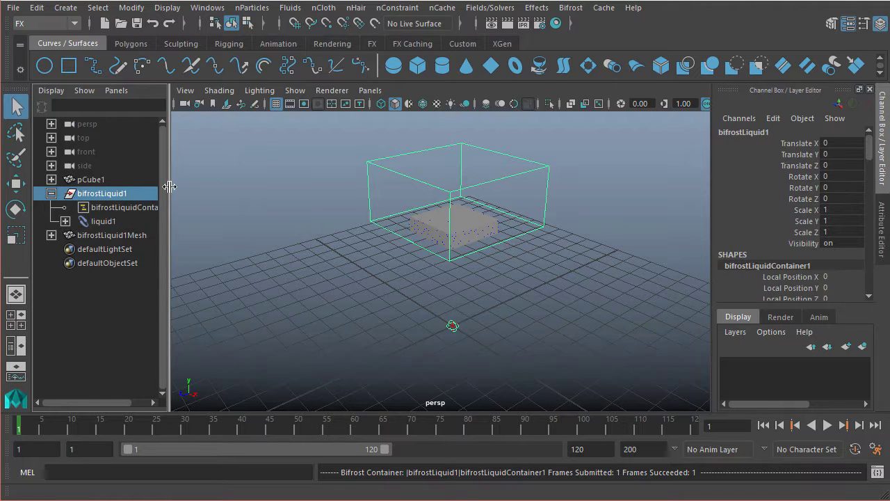
{"action": "left_click_drag", "start_coordinate": [169, 186], "coordinate": [197, 188]}
{"action": "left_click", "coordinate": [142, 208]}
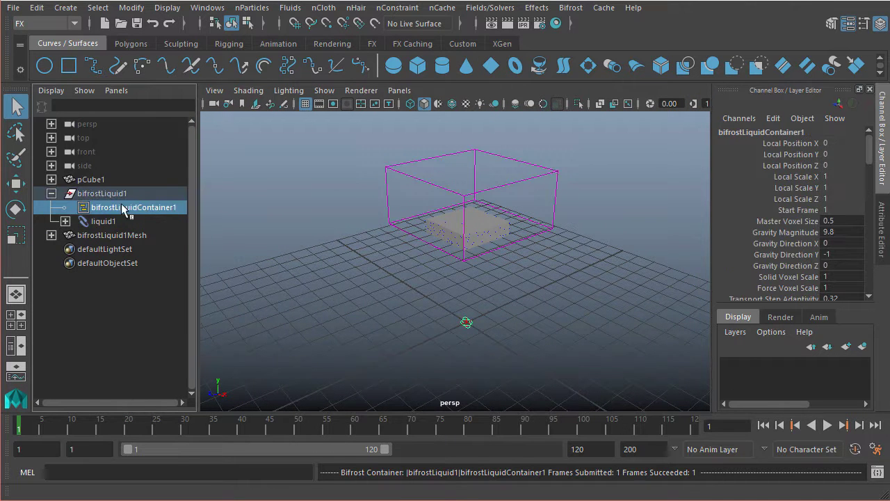
{"action": "left_click", "coordinate": [117, 222]}
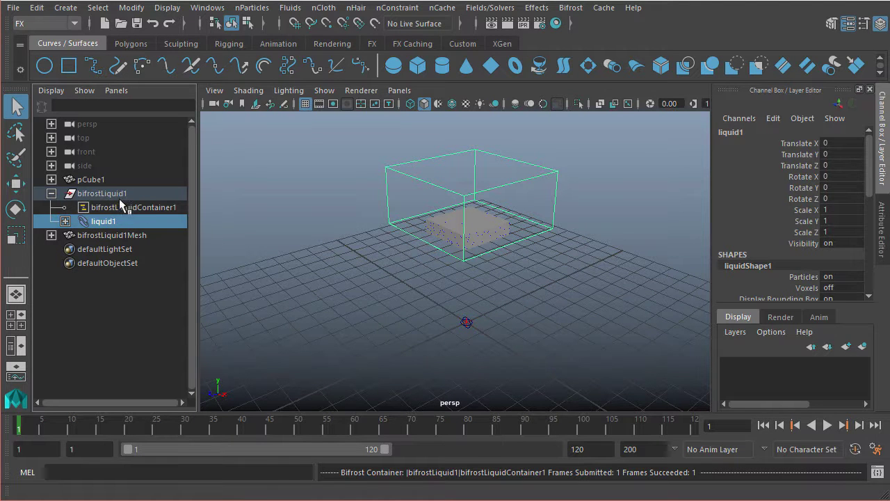
{"action": "left_click", "coordinate": [121, 208]}
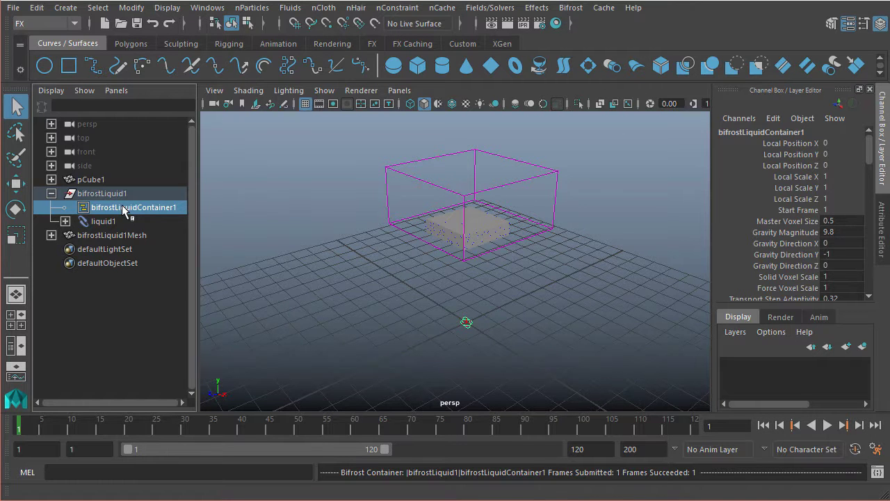
Open the Attribute Editor for bifrostLiquidContainer1 and scroll down to its transport step settings.
{"action": "key", "text": "ctrl+a"}
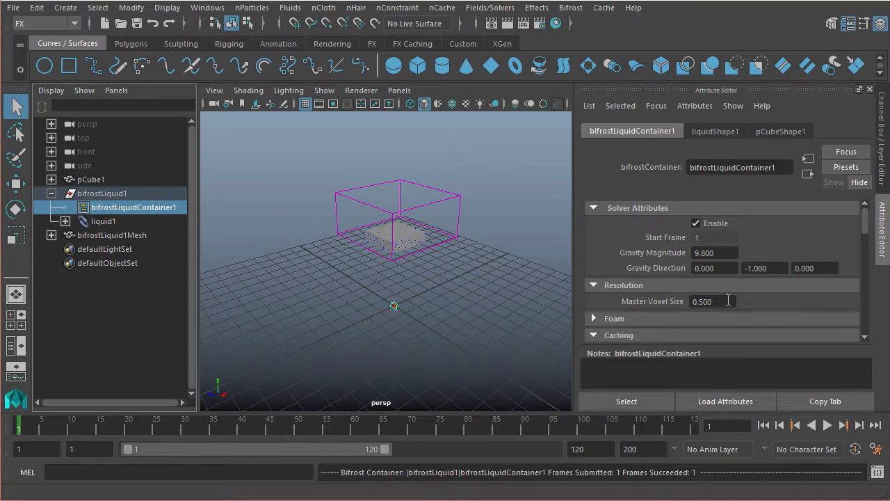
{"action": "scroll", "coordinate": [729, 300], "scroll_direction": "down", "scroll_amount": 5}
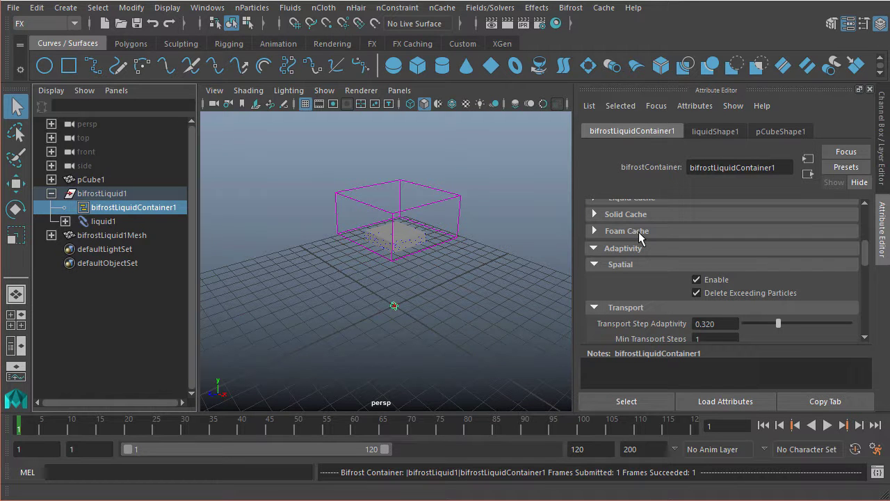
{"action": "scroll", "coordinate": [650, 251], "scroll_direction": "down", "scroll_amount": 2}
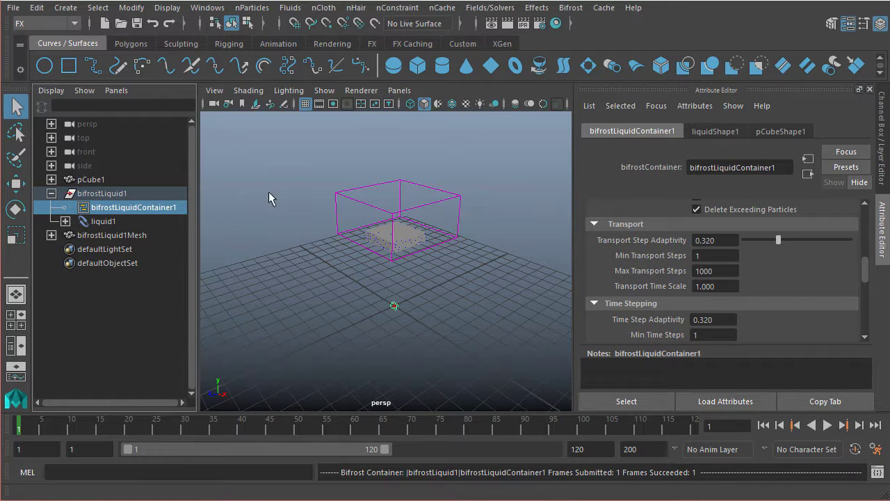
Select liquid1 to display liquidShape1 with Velocity voxel display at Quality 1.000.
{"action": "left_click", "coordinate": [104, 222]}
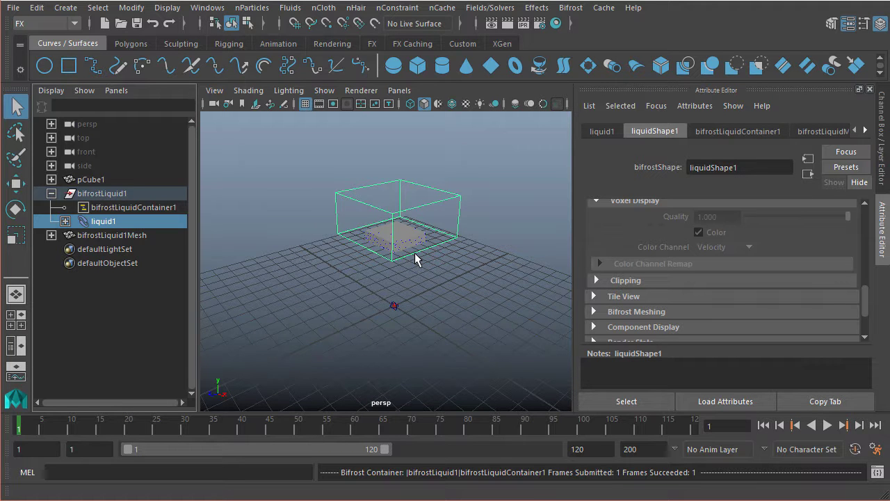
{"action": "key", "text": "alt"}
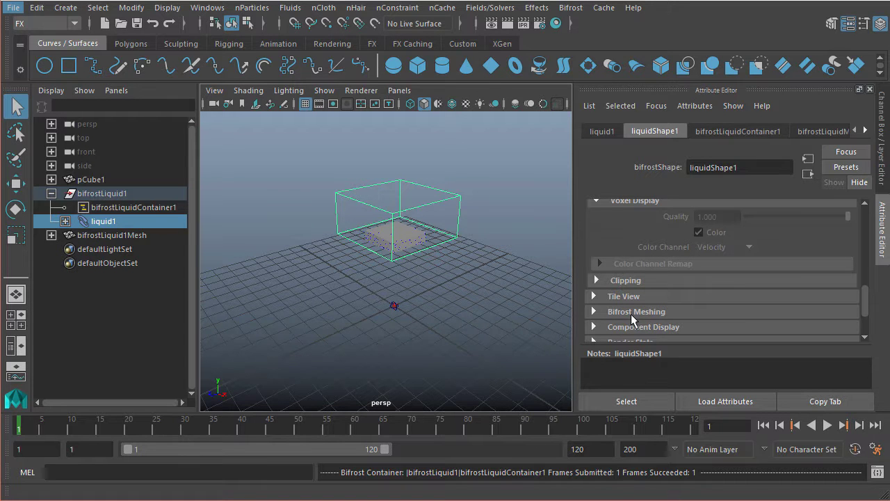
Select bifrostLiquid1Mesh to show bifrostLiquid1MeshShape's tessellation, mesh and render settings.
{"action": "left_click", "coordinate": [108, 236]}
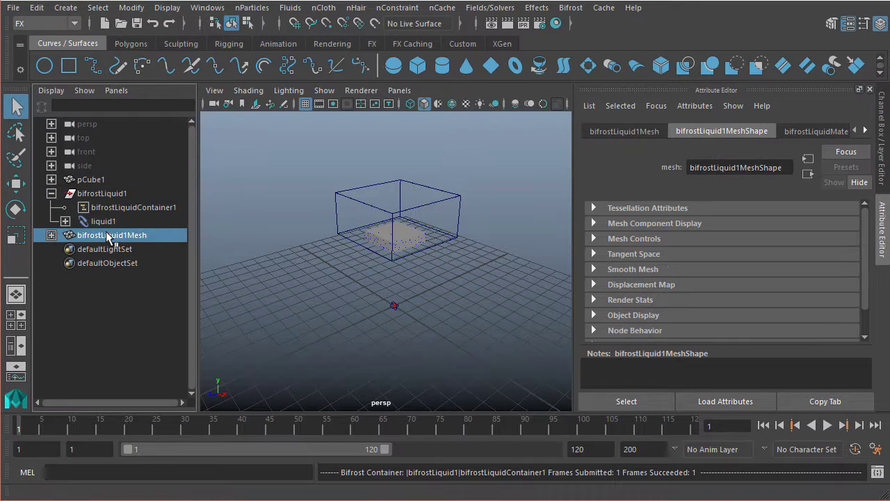
{"action": "left_click_drag", "start_coordinate": [108, 237], "coordinate": [111, 240]}
Open Bifrost Options and replace Maximum RAM Usage (GB) 12.00 with 16.00.
{"action": "left_click", "coordinate": [570, 8]}
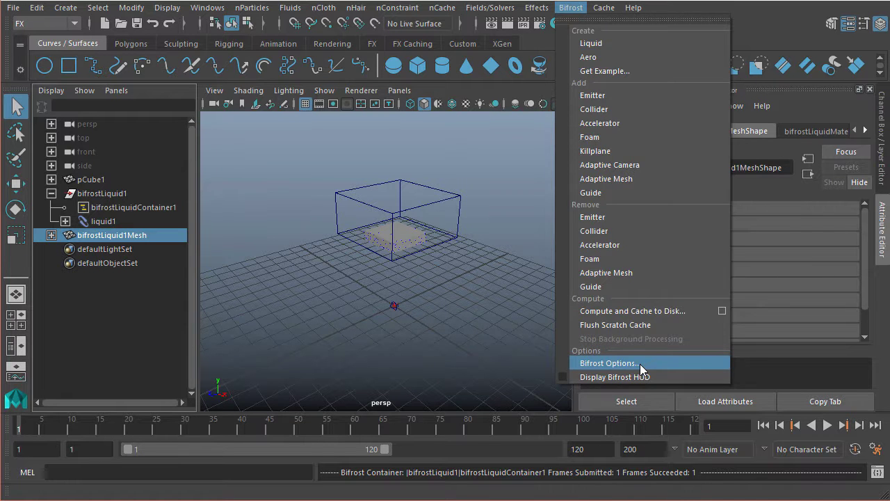
{"action": "left_click", "coordinate": [640, 364]}
{"action": "left_click", "coordinate": [571, 8]}
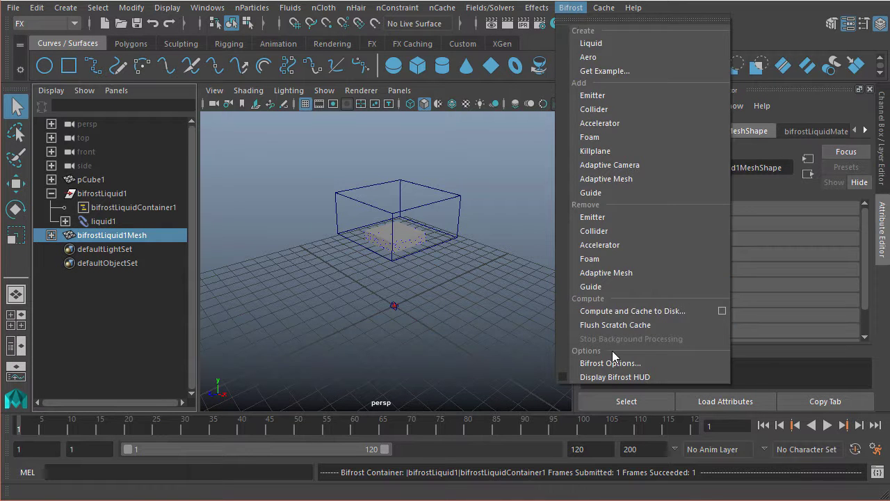
{"action": "left_click", "coordinate": [639, 363]}
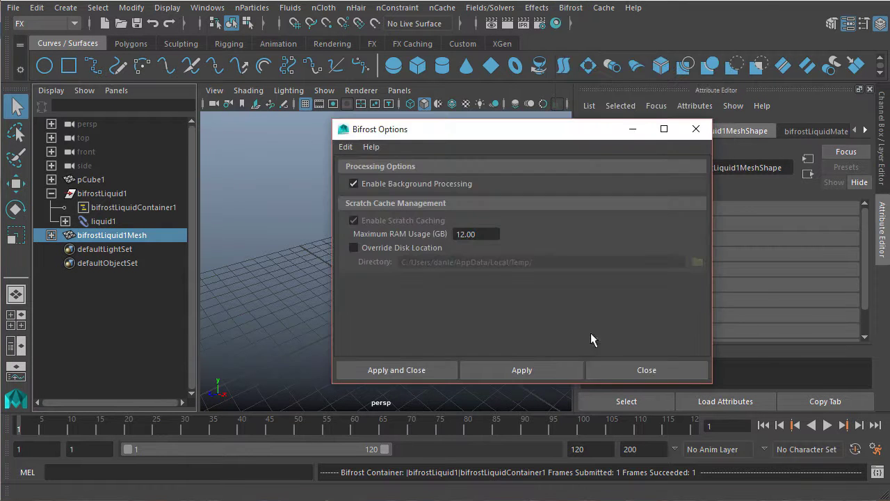
{"action": "left_click_drag", "start_coordinate": [489, 236], "coordinate": [438, 239]}
{"action": "type", "text": "16.00"}
Confirm the 16.00 GB Maximum RAM Usage with Apply and Close.
{"action": "left_click", "coordinate": [435, 370]}
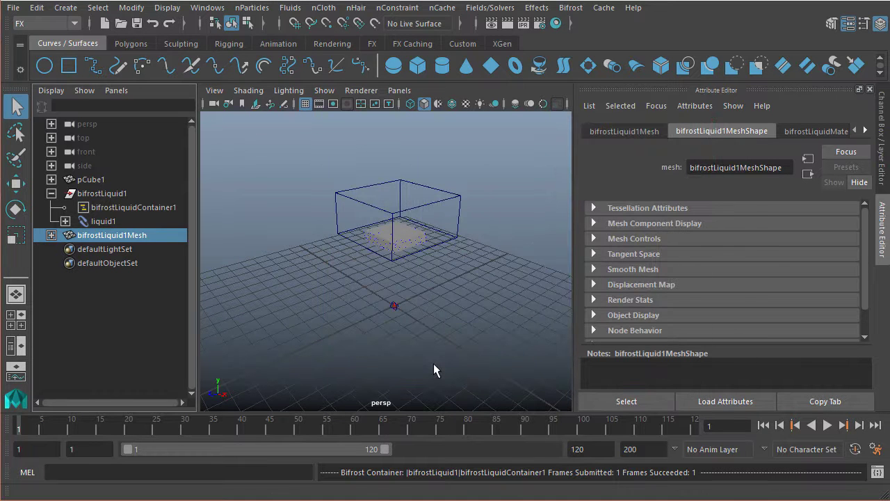
{"action": "key", "text": "alt"}
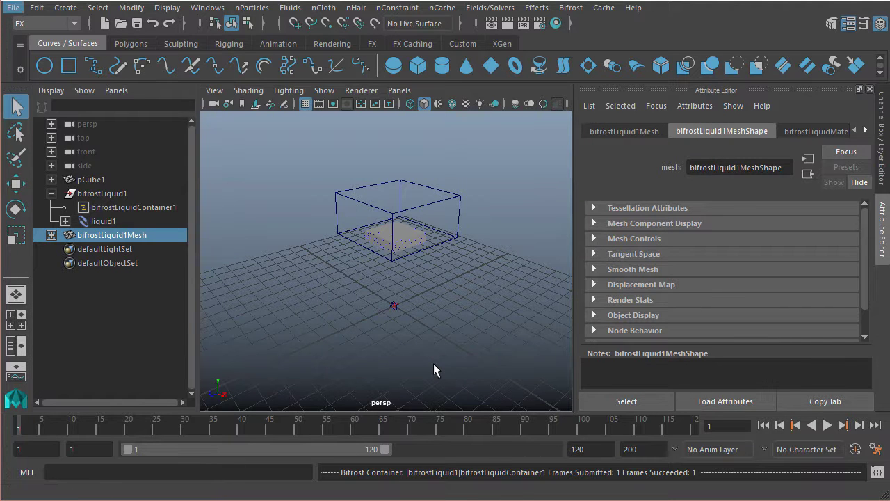